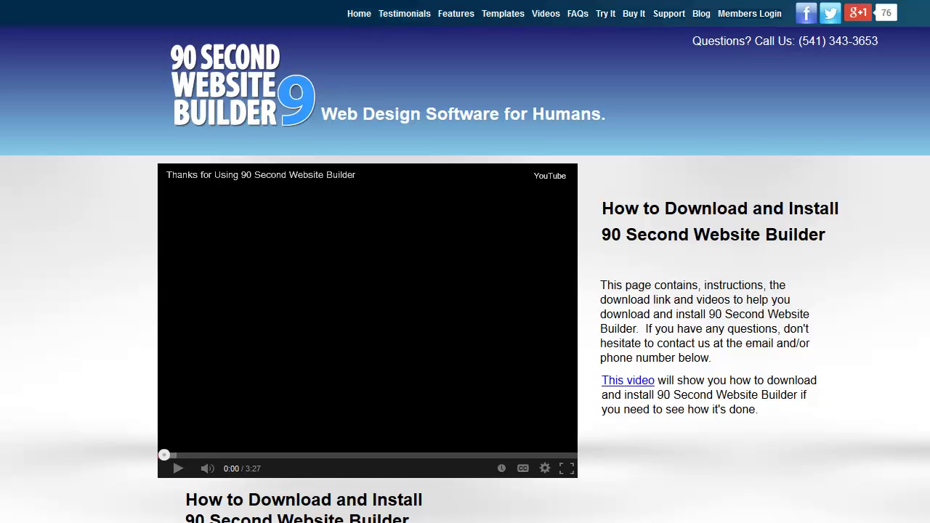
Scroll the download page down to the 90secondwebsitebuilder9 download steps.
{"action": "scroll", "coordinate": [787, 275], "scroll_direction": "down", "scroll_amount": 1}
{"action": "scroll", "coordinate": [786, 275], "scroll_direction": "down", "scroll_amount": 1}
{"action": "scroll", "coordinate": [787, 275], "scroll_direction": "down", "scroll_amount": 1}
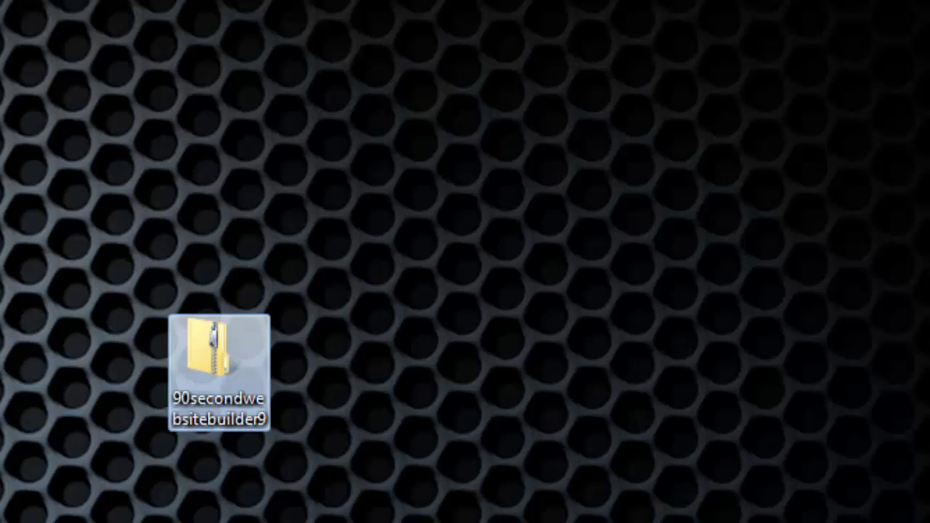
Extract the 90secondwebsitebuilder9 zip to its desktop folder and open that folder.
{"action": "double_click", "coordinate": [207, 338]}
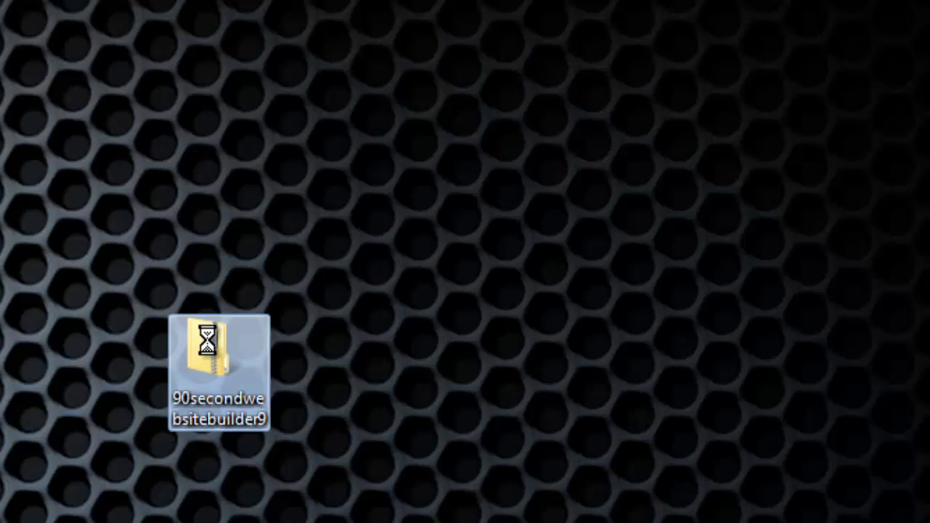
{"action": "right_click", "coordinate": [208, 341]}
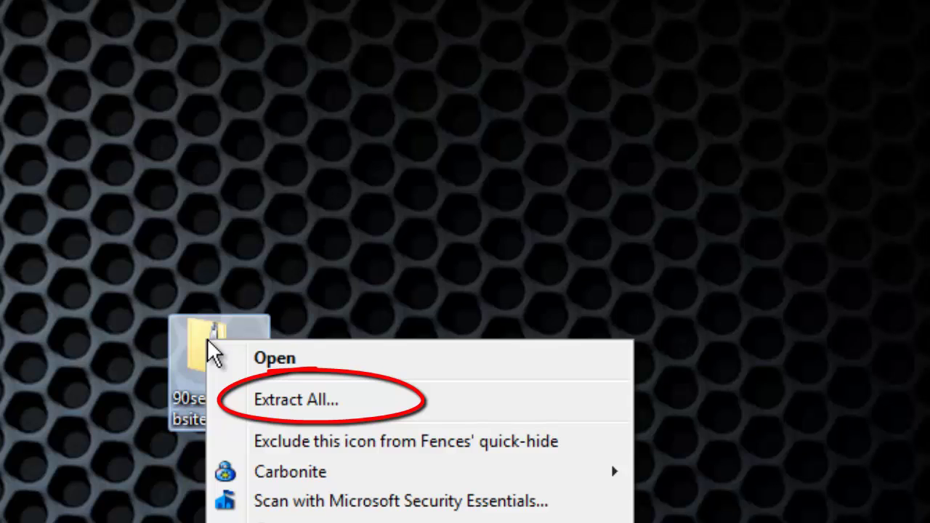
{"action": "left_click", "coordinate": [292, 401]}
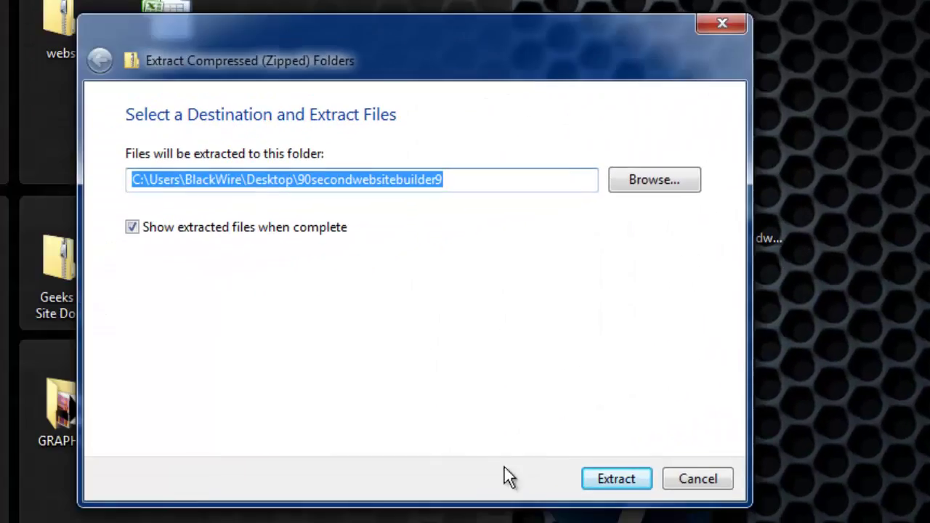
{"action": "left_click", "coordinate": [613, 481]}
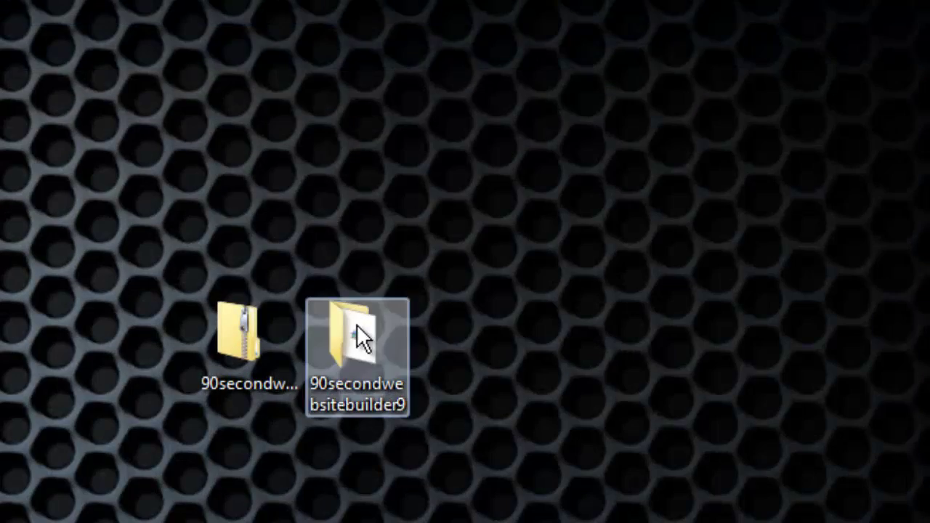
{"action": "left_click", "coordinate": [356, 332]}
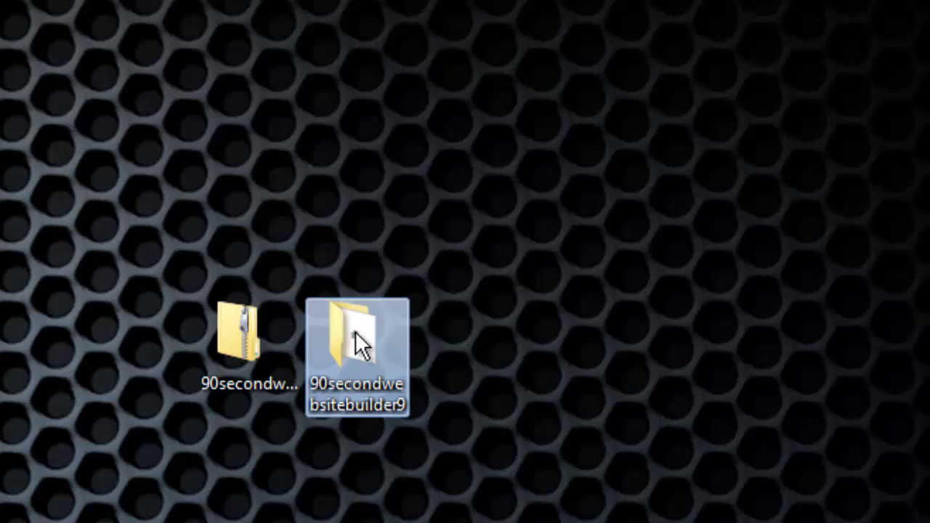
{"action": "left_click", "coordinate": [356, 331]}
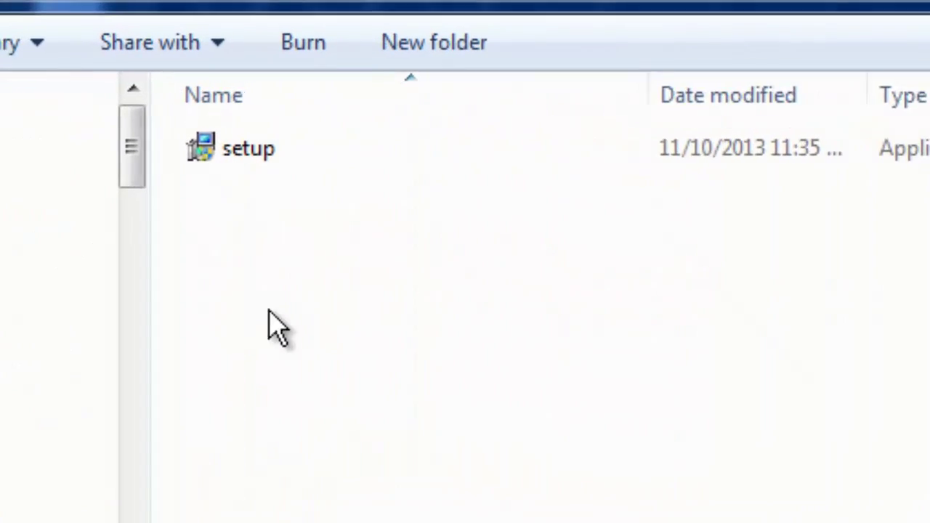
Run setup, accept the license, and install with the default Program Files and shortcut folders.
{"action": "double_click", "coordinate": [197, 163]}
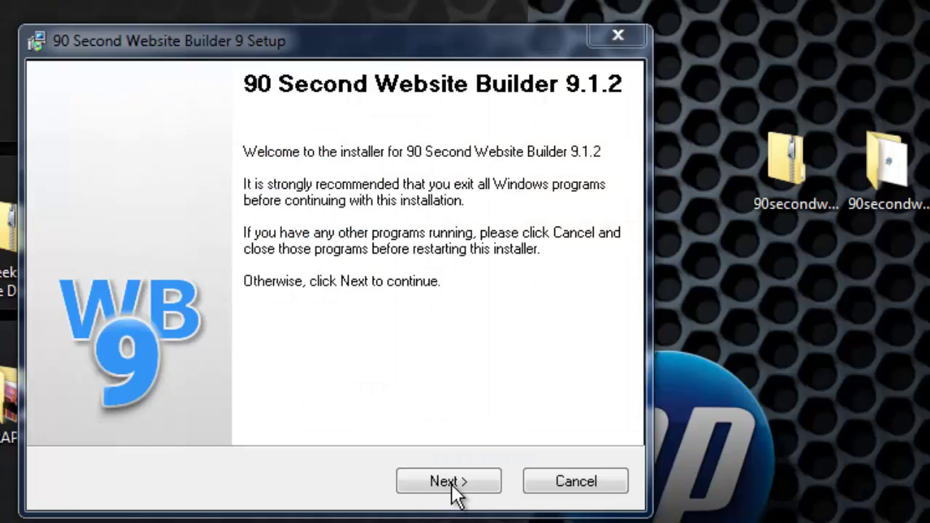
{"action": "left_click", "coordinate": [446, 480]}
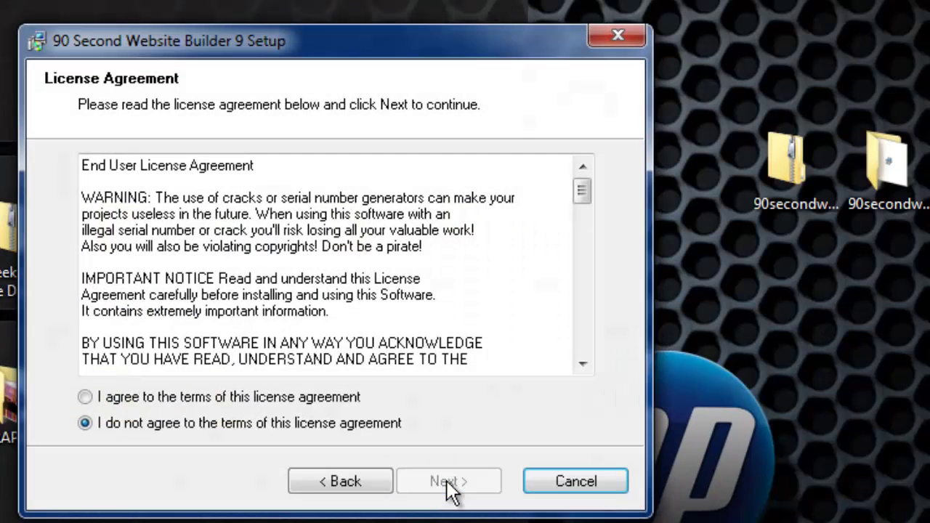
{"action": "left_click", "coordinate": [86, 397]}
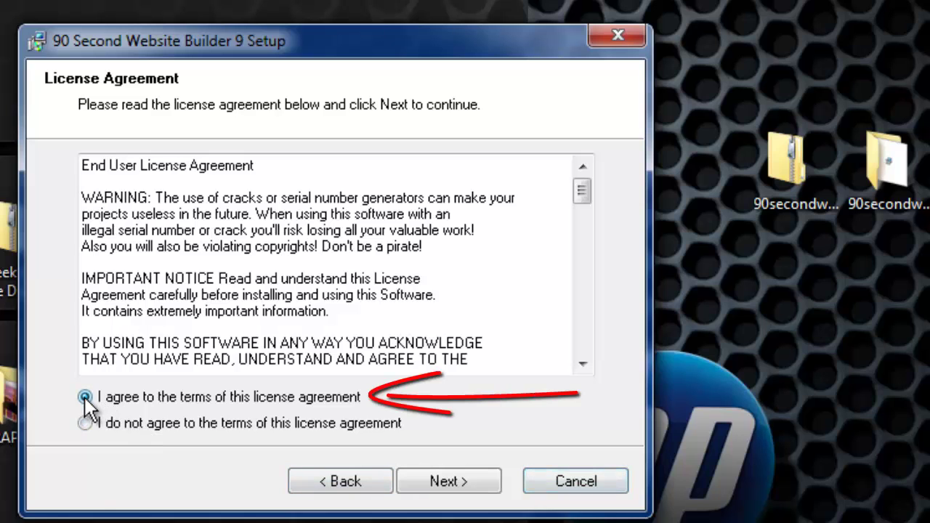
{"action": "left_click", "coordinate": [453, 481]}
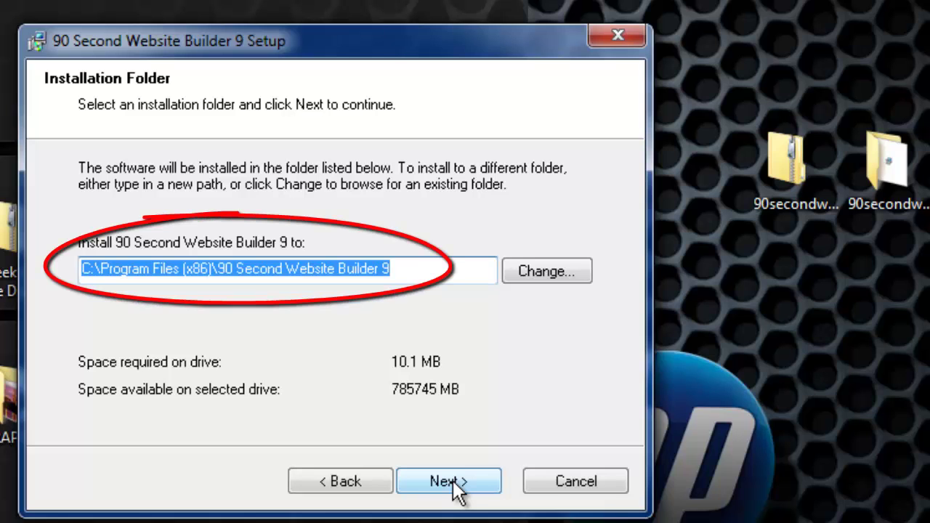
{"action": "left_click", "coordinate": [453, 481]}
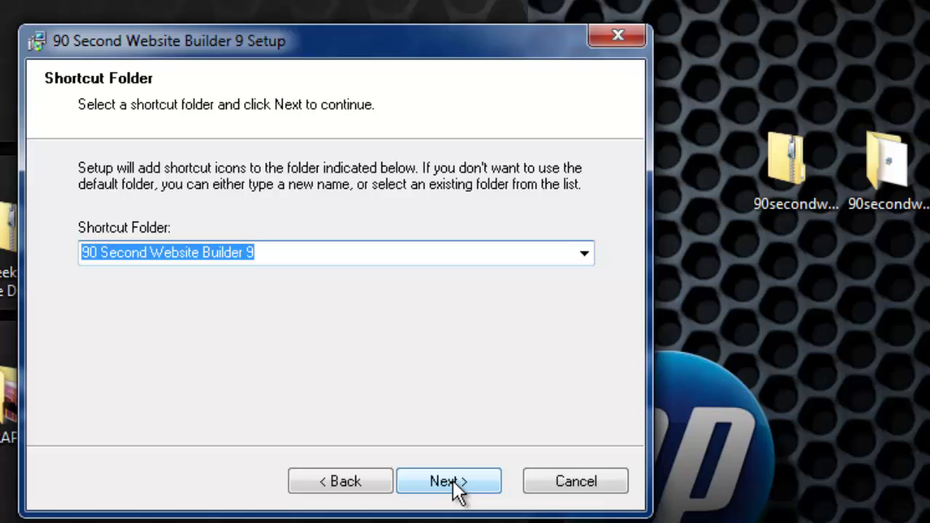
{"action": "left_click", "coordinate": [448, 481]}
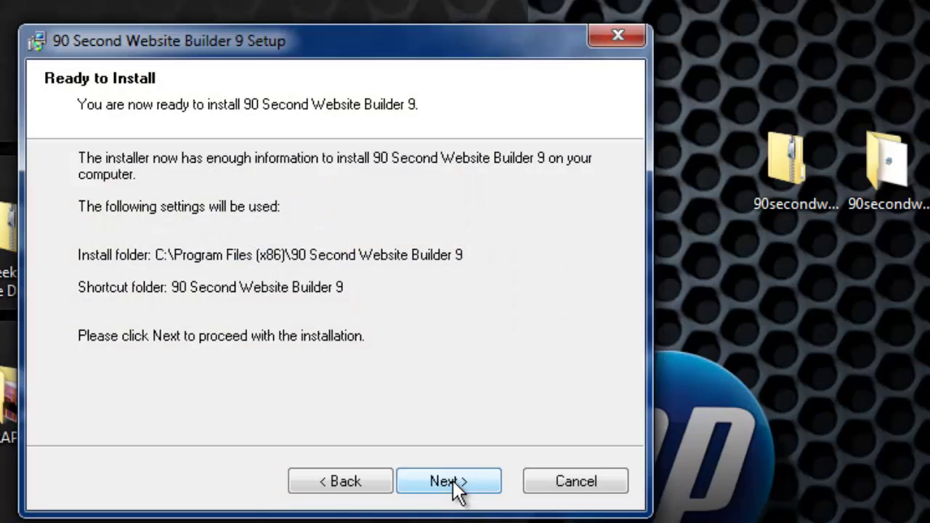
{"action": "left_click", "coordinate": [451, 481]}
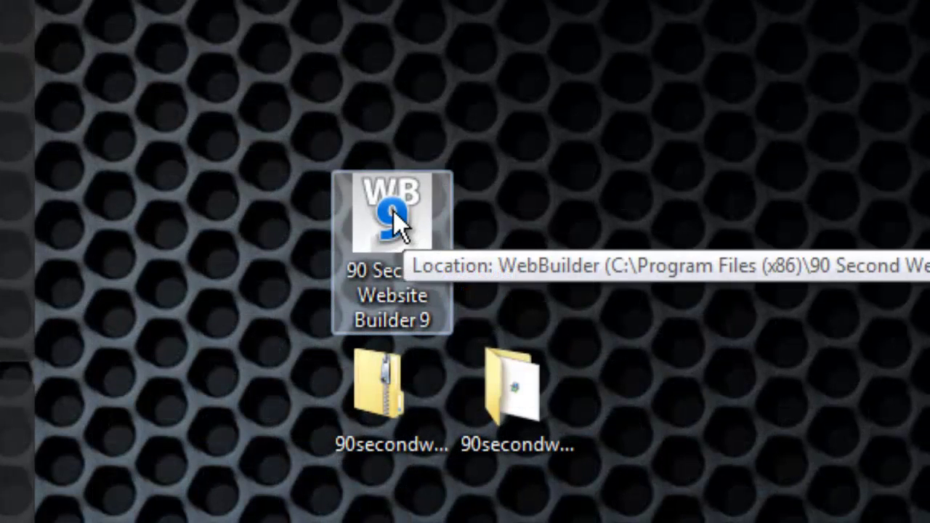
Launch 90 Second Website Builder 9 from its desktop shortcut.
{"action": "double_click", "coordinate": [394, 212]}
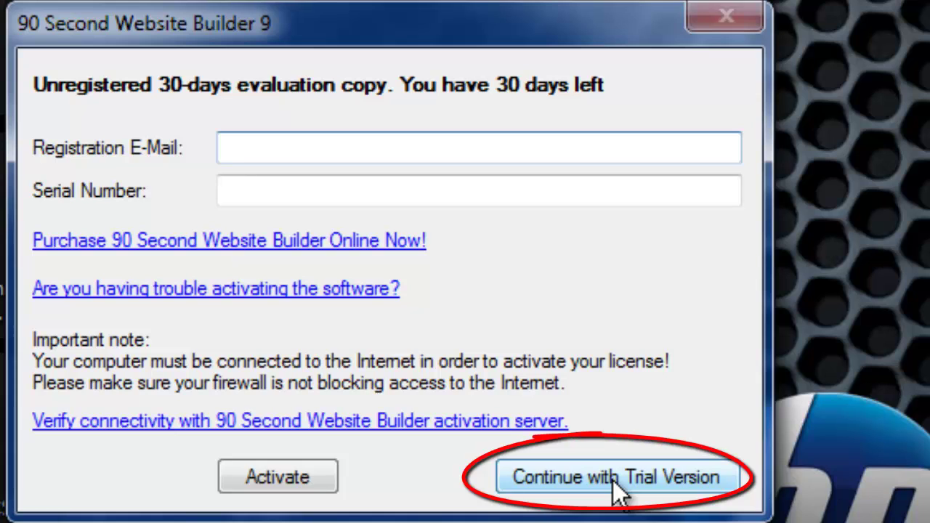
Choose Continue with Trial Version in the registration dialog and confirm.
{"action": "left_click", "coordinate": [613, 477]}
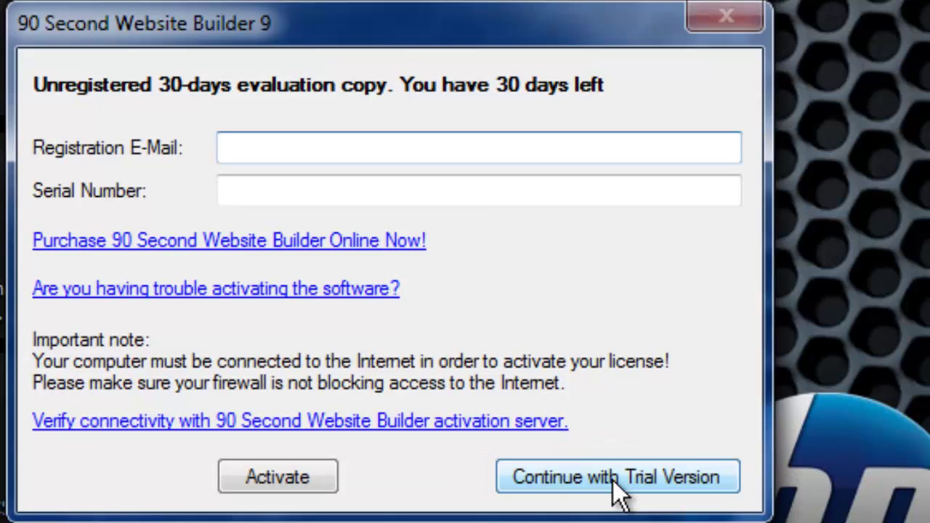
{"action": "left_click", "coordinate": [612, 482]}
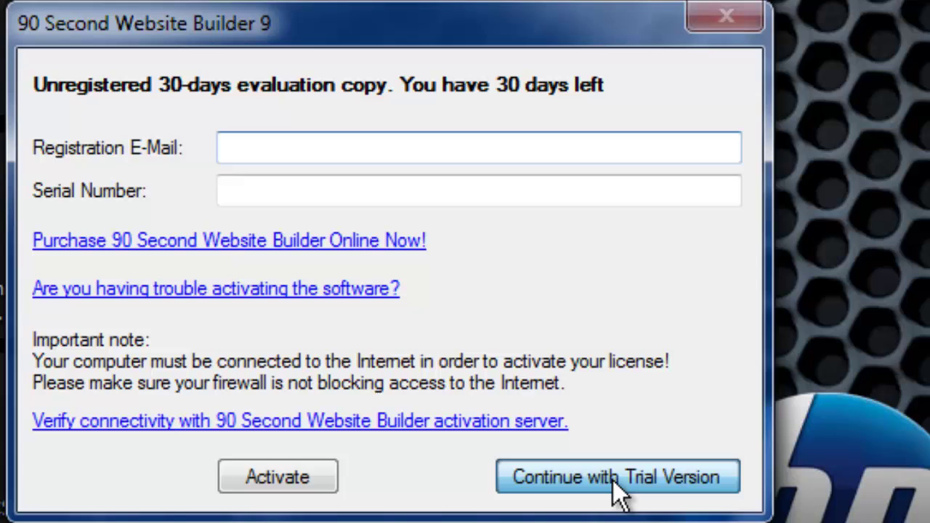